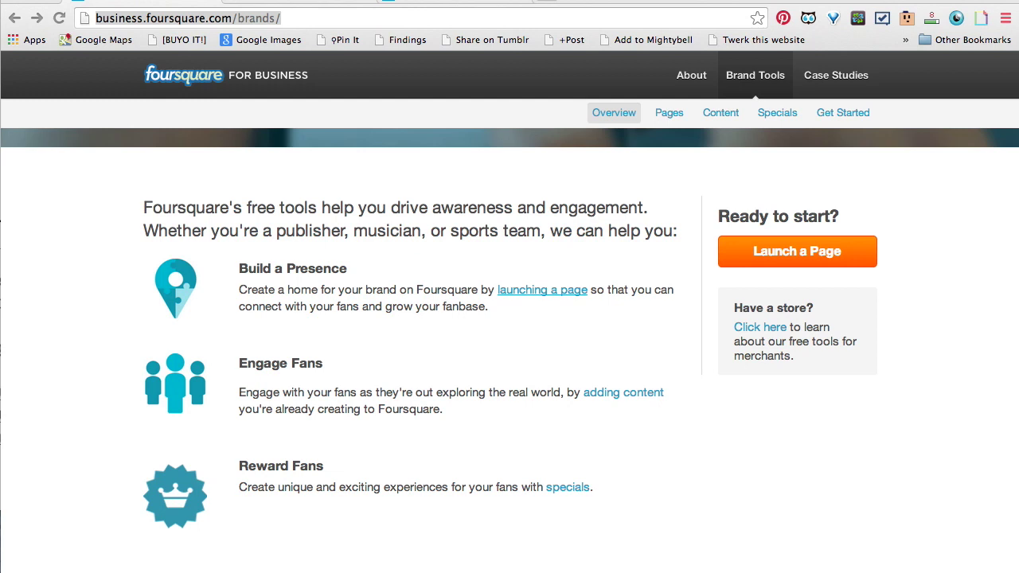
Browse AskMen's brand page down to its Lists, such as the New York City Guide, as a reference.
click(426, 2)
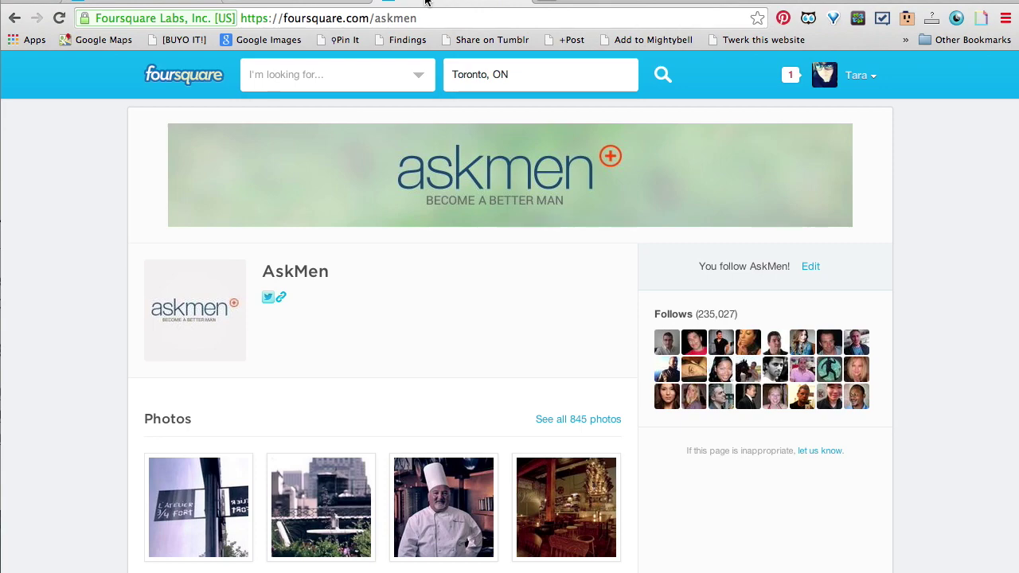
scroll(82, 362, down, 10)
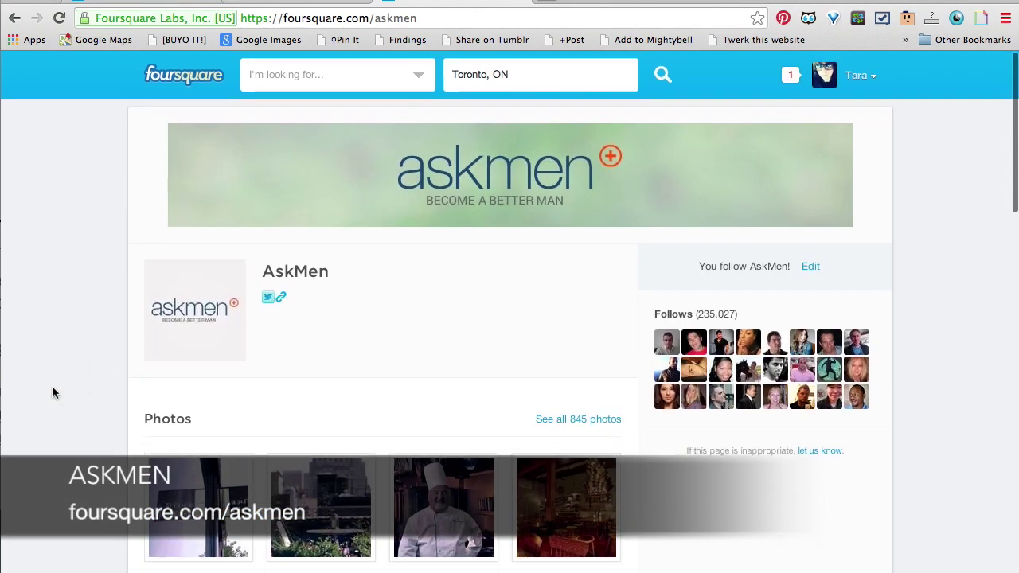
scroll(52, 391, down, 15)
scroll(52, 391, down, 5)
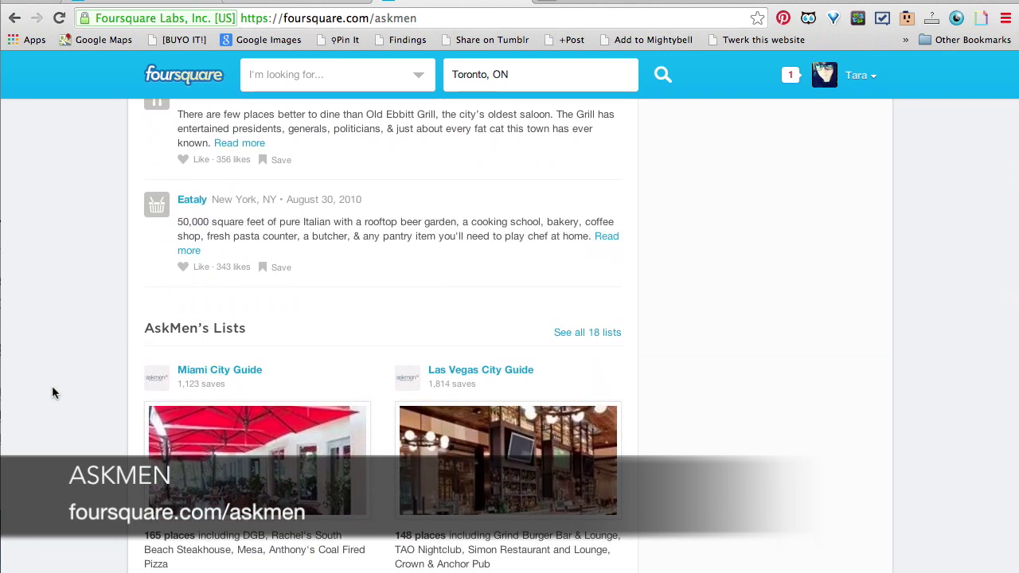
scroll(201, 262, down, 3)
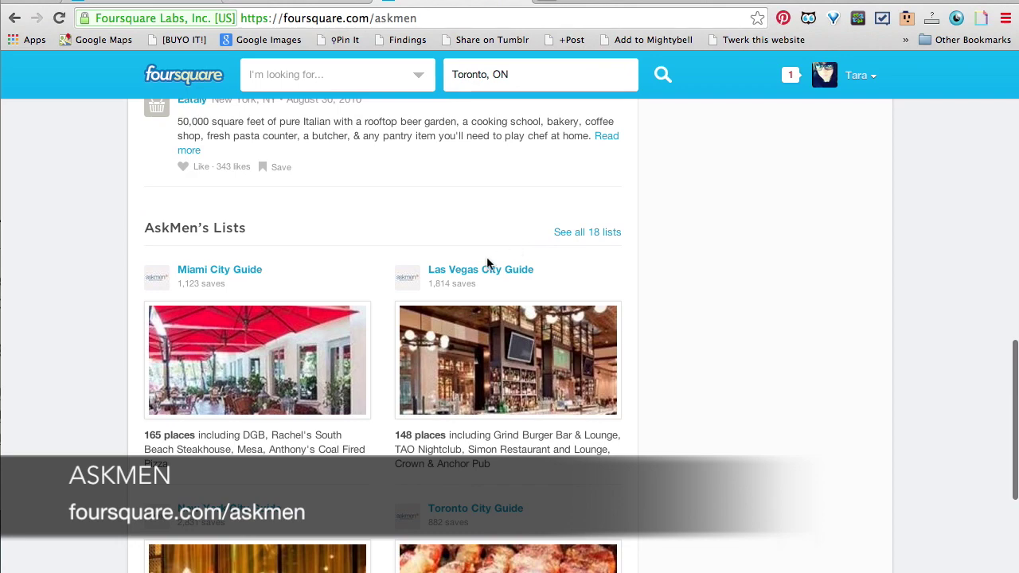
scroll(499, 255, down, 1)
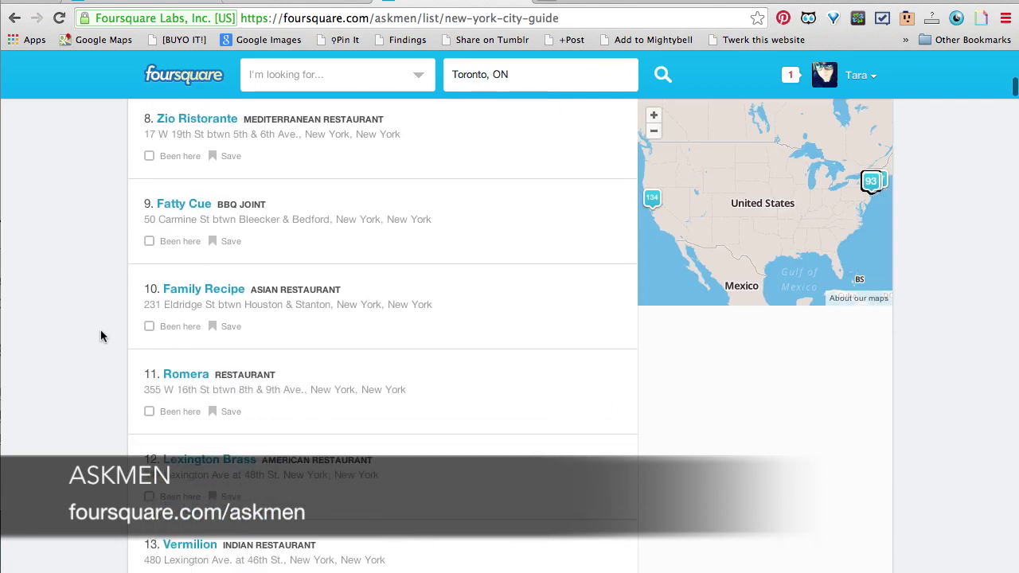
scroll(100, 334, down, 5)
scroll(101, 335, down, 6)
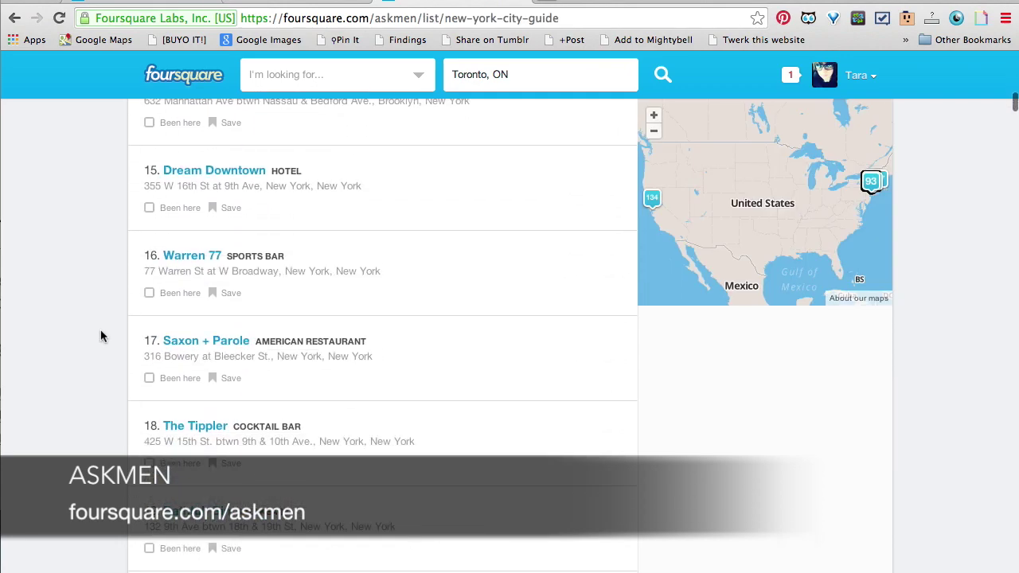
scroll(100, 336, up, 15)
scroll(100, 336, up, 6)
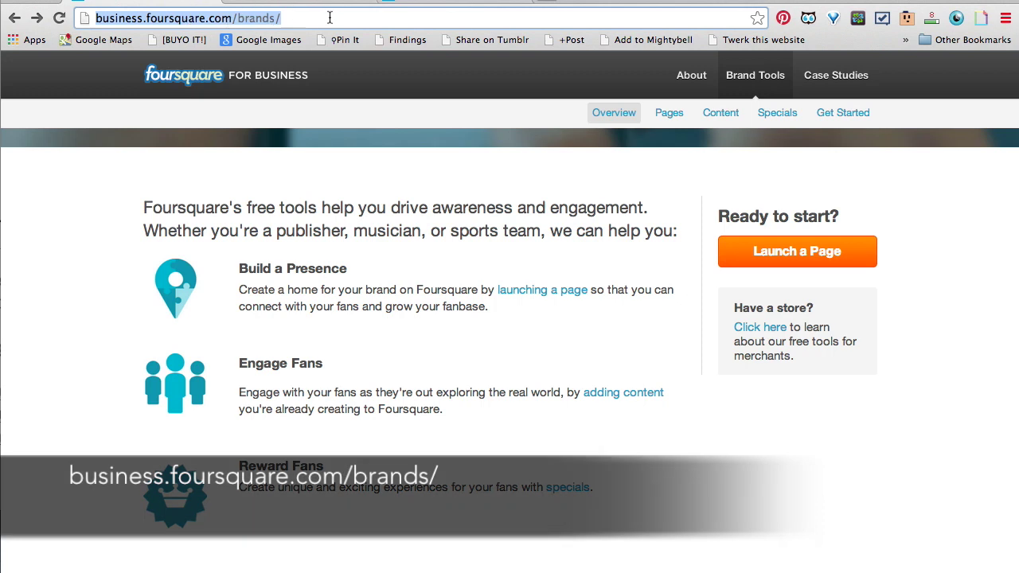
Launch a new Lime brand page by signing in with Twitter and authorizing foursquare.
click(824, 268)
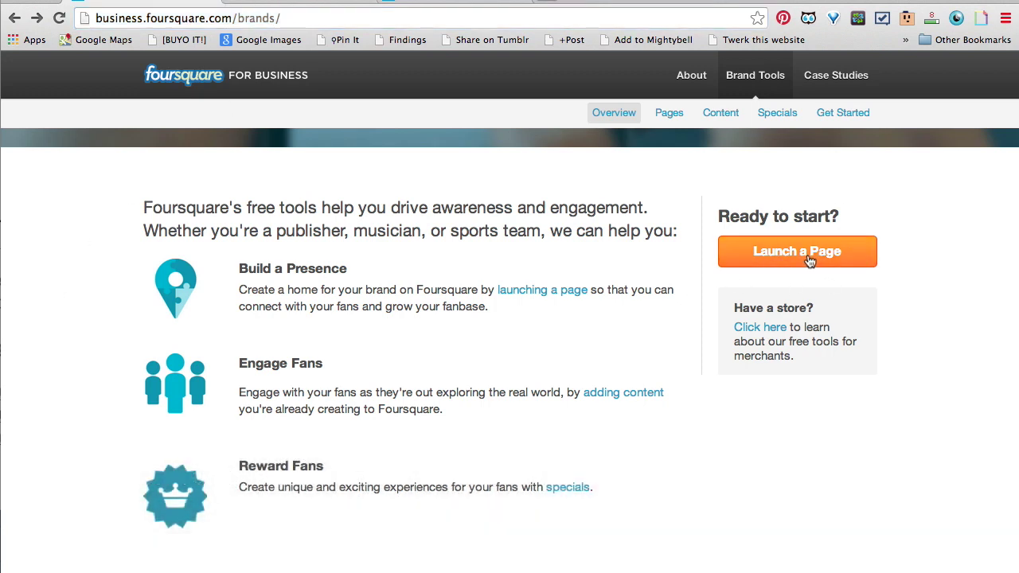
click(809, 261)
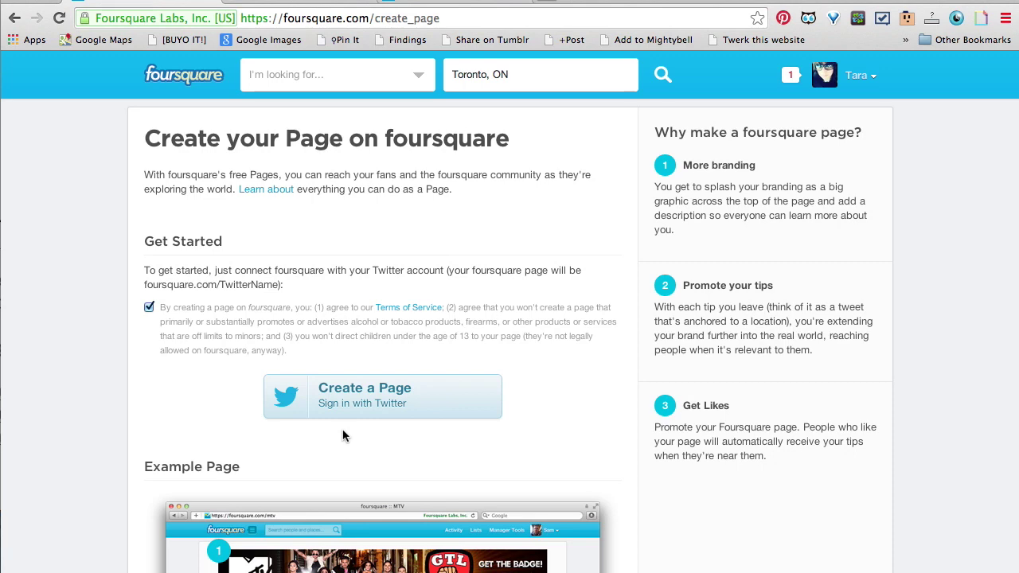
click(285, 3)
click(371, 403)
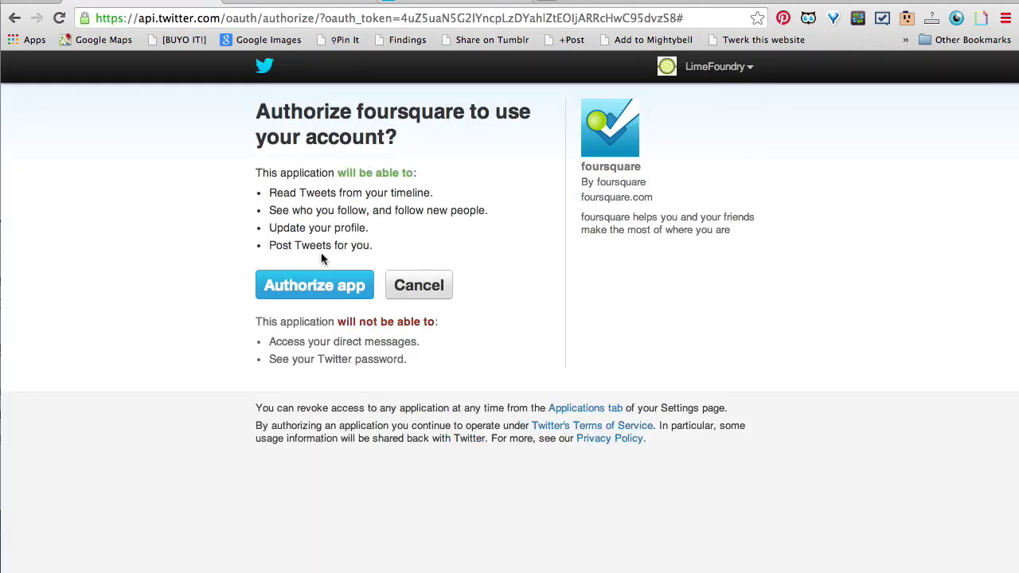
click(314, 288)
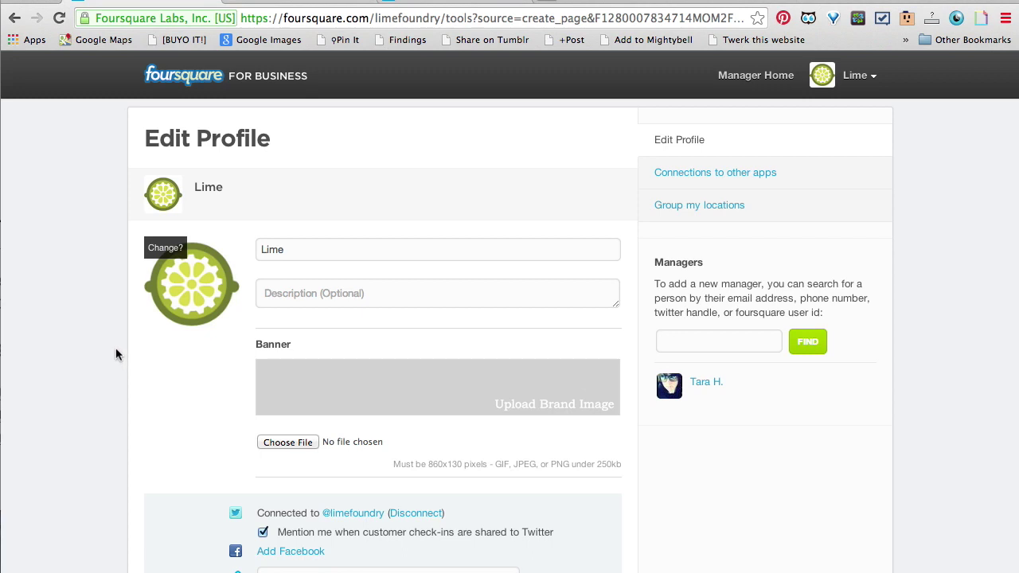
Fill in Lime's page description as a Toronto agency.
click(299, 296)
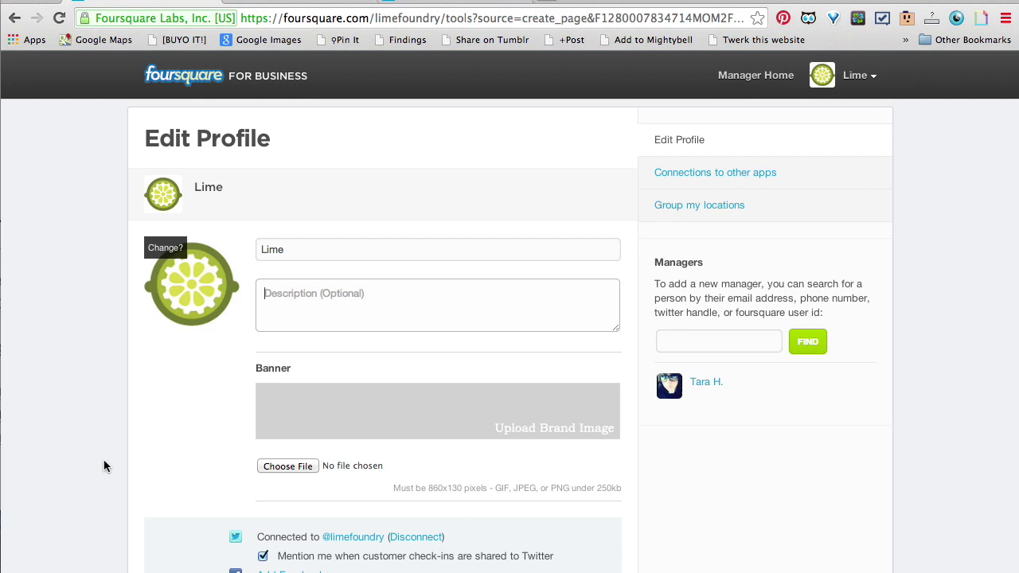
text(Lime is a boutique content marketing firm in Toronto.)
scroll(337, 377, down, 5)
Link the Lime Facebook page, save the profile, and go to Manage your brand.
click(323, 386)
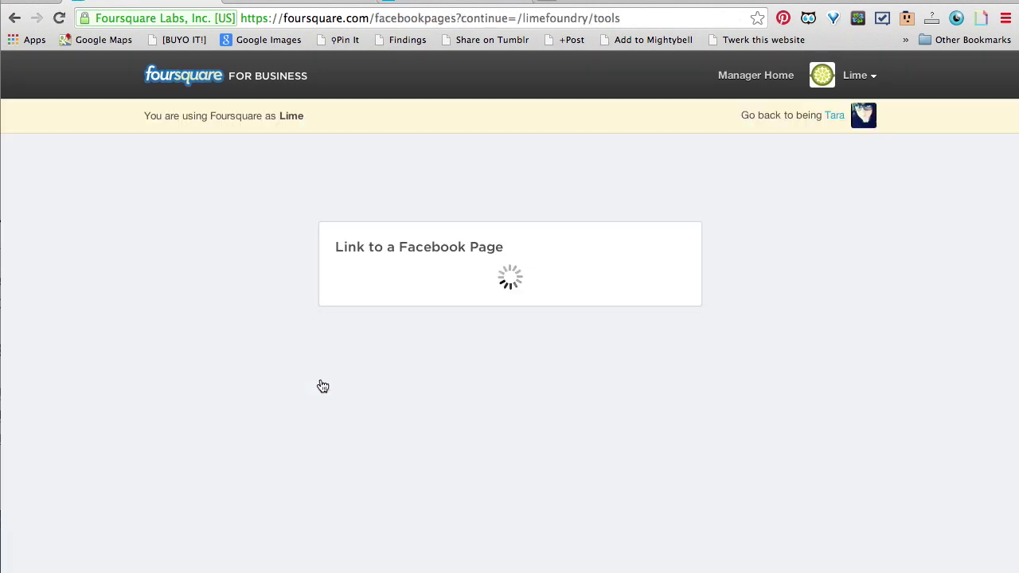
scroll(323, 386, down, 2)
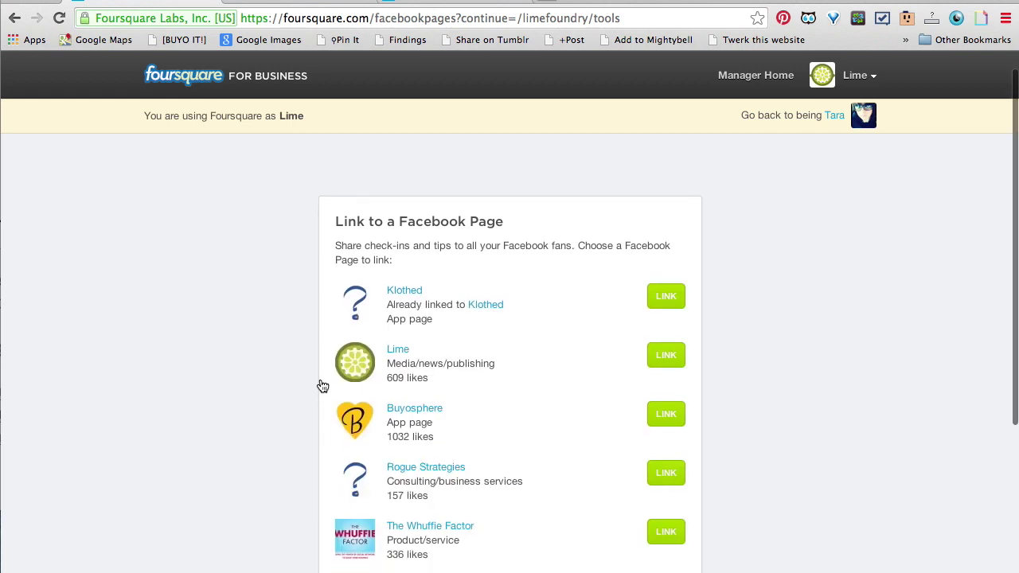
click(674, 271)
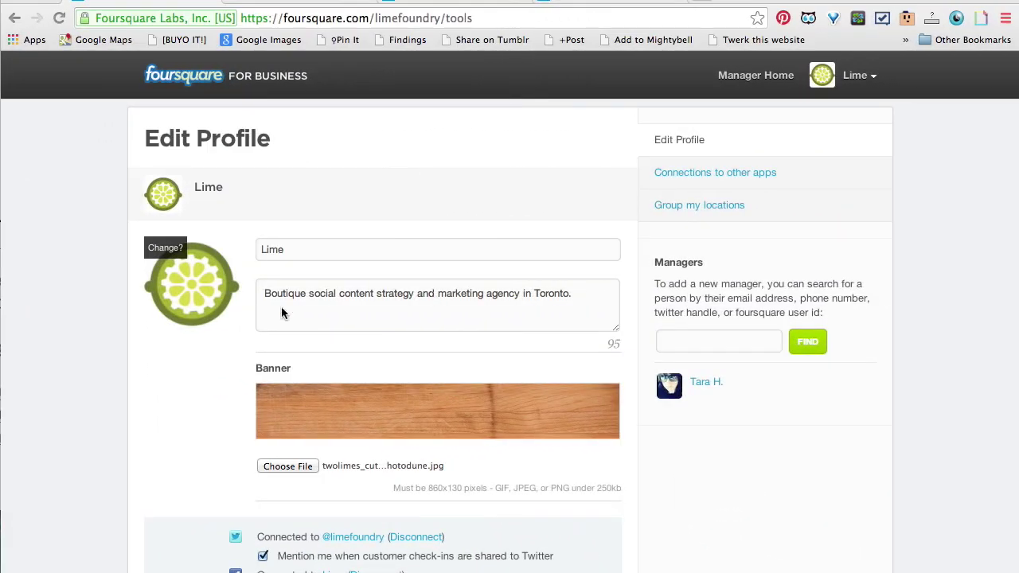
scroll(236, 348, down, 2)
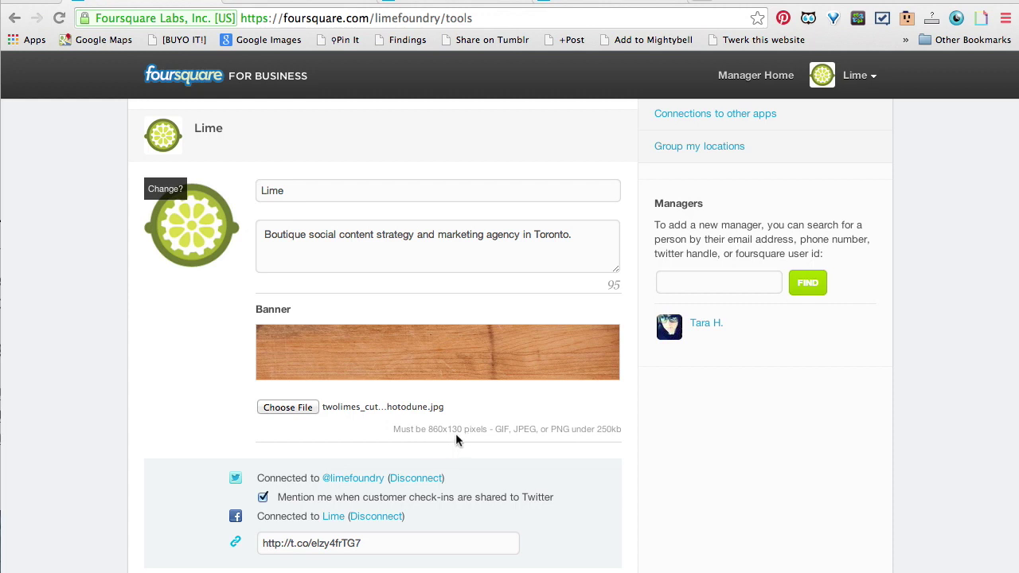
scroll(455, 432, down, 2)
click(167, 551)
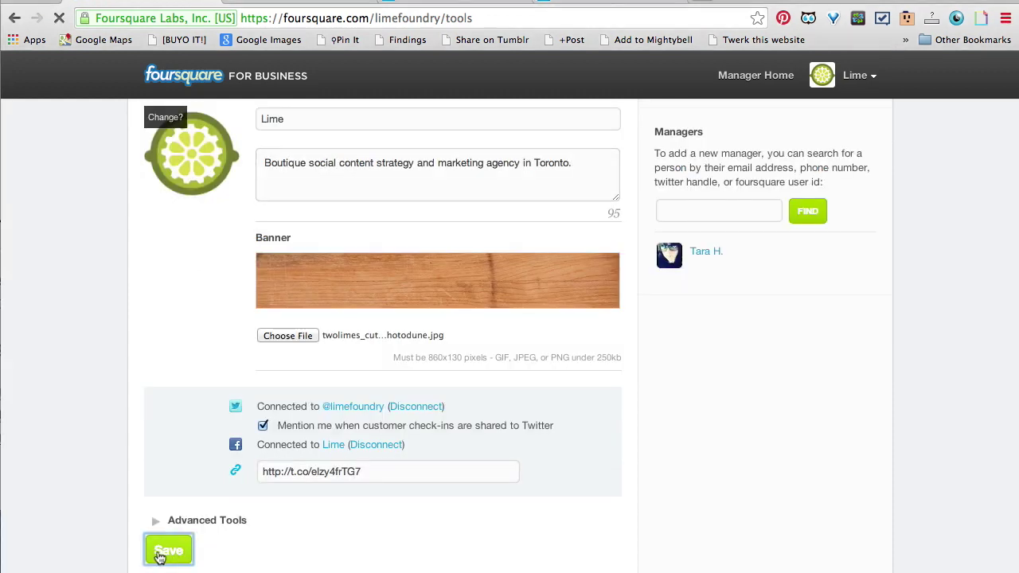
click(853, 75)
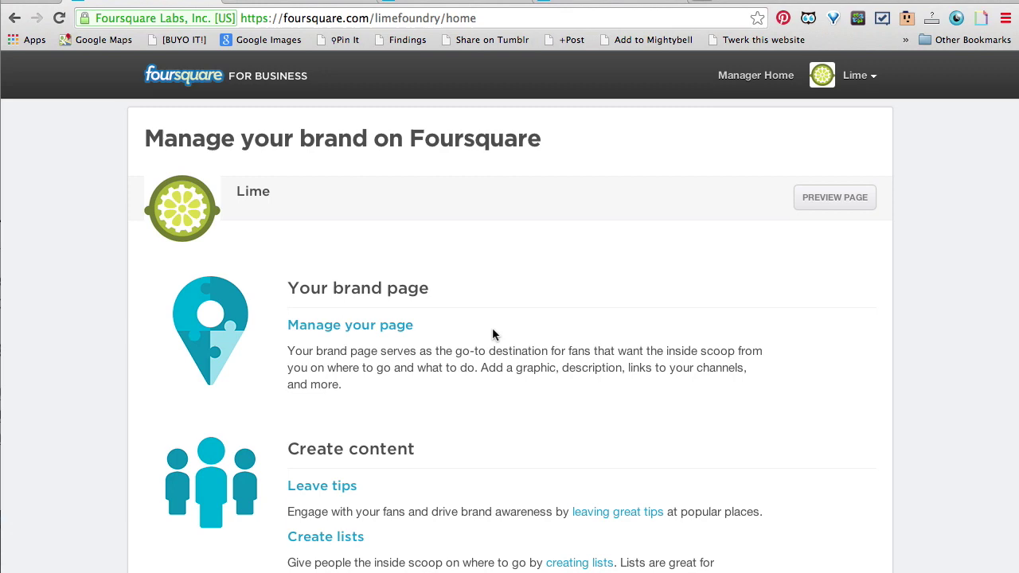
Go from the brand management home to Lime's empty My Lists page.
scroll(492, 335, down, 2)
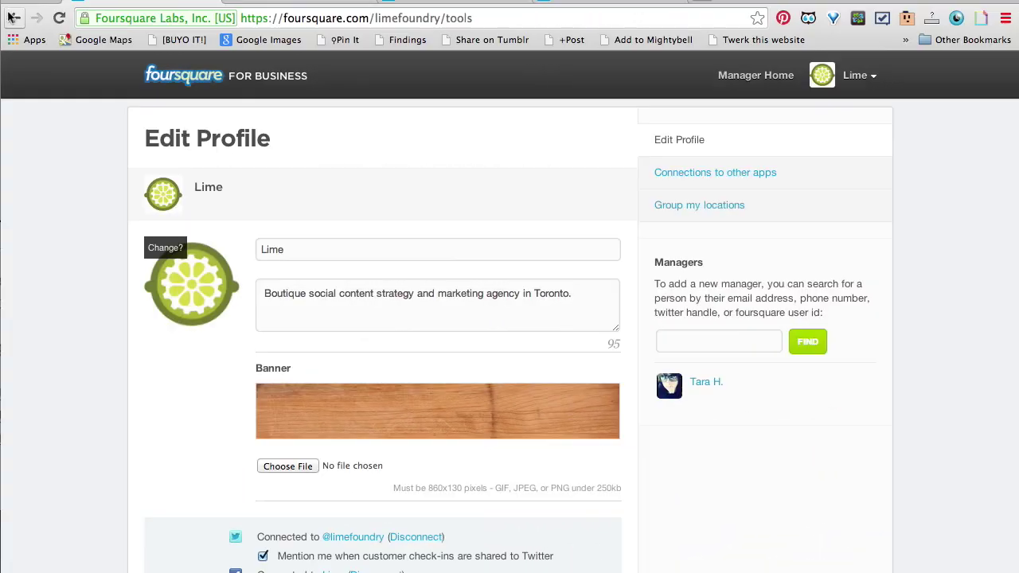
click(13, 16)
scroll(518, 332, down, 2)
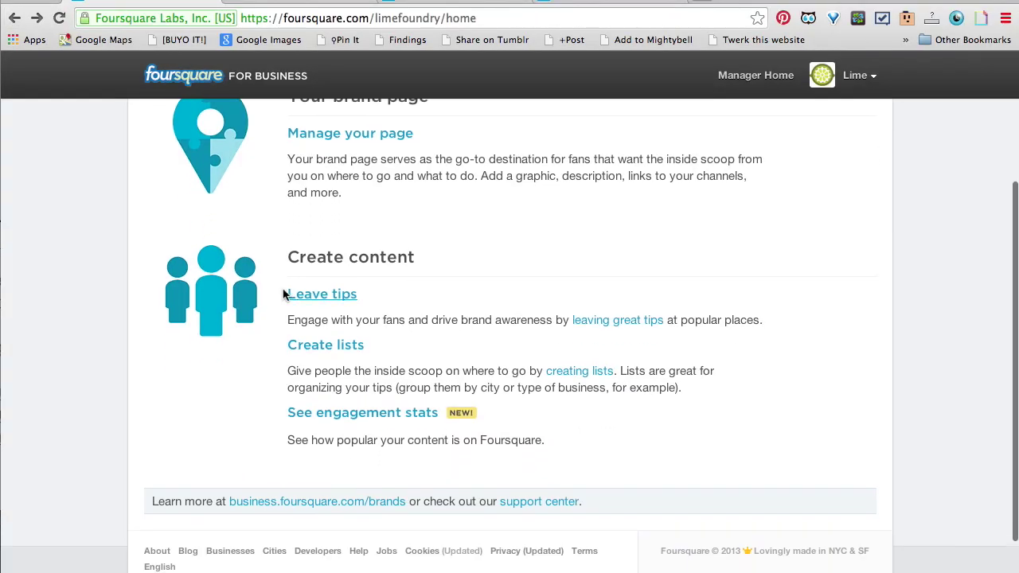
click(319, 344)
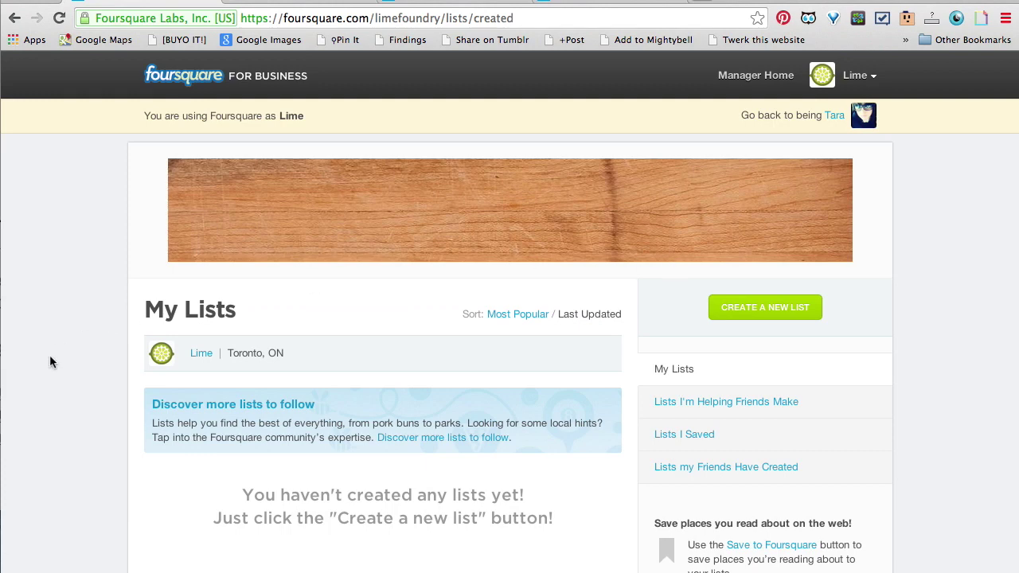
scroll(49, 362, down, 2)
click(765, 222)
Create a new list named 'Great Breakfast Spots in Toronto'.
click(393, 170)
text(Bre)
key(BackSpace)
key(BackSpace)
key(BackSpace)
text(Great Breakfast Spots in Toronto)
click(605, 173)
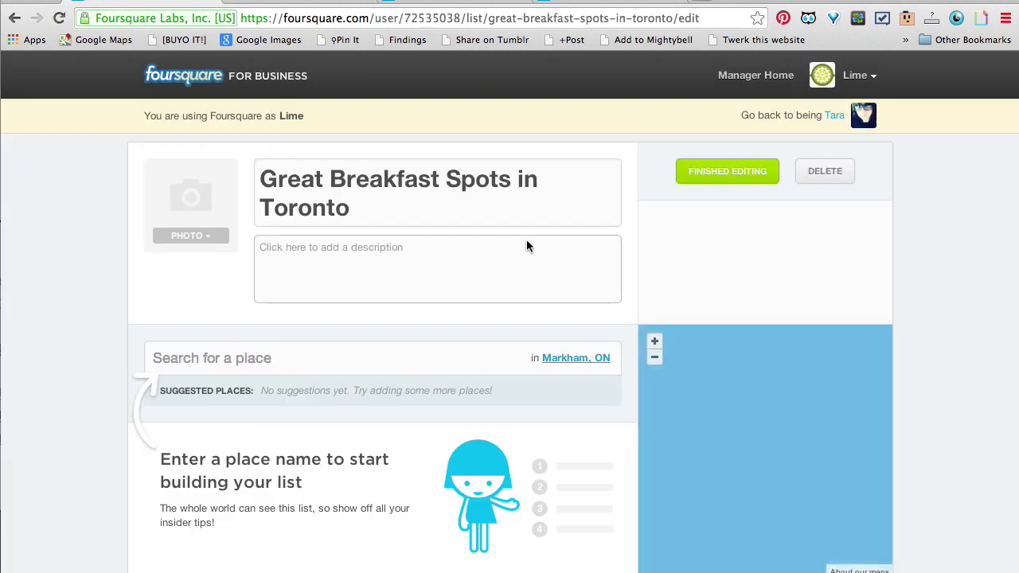
Describe the list as 'We love breakfast and here are some of our favorite spots!' and add Mitzi's Cafe.
click(427, 275)
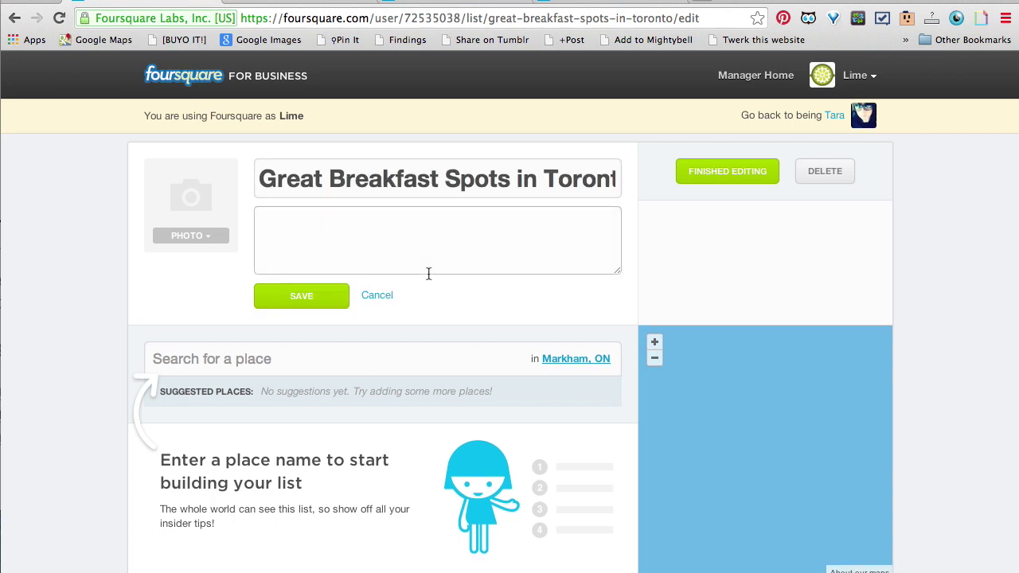
text(We love breakfast and here are some of our favorite spots!)
click(232, 362)
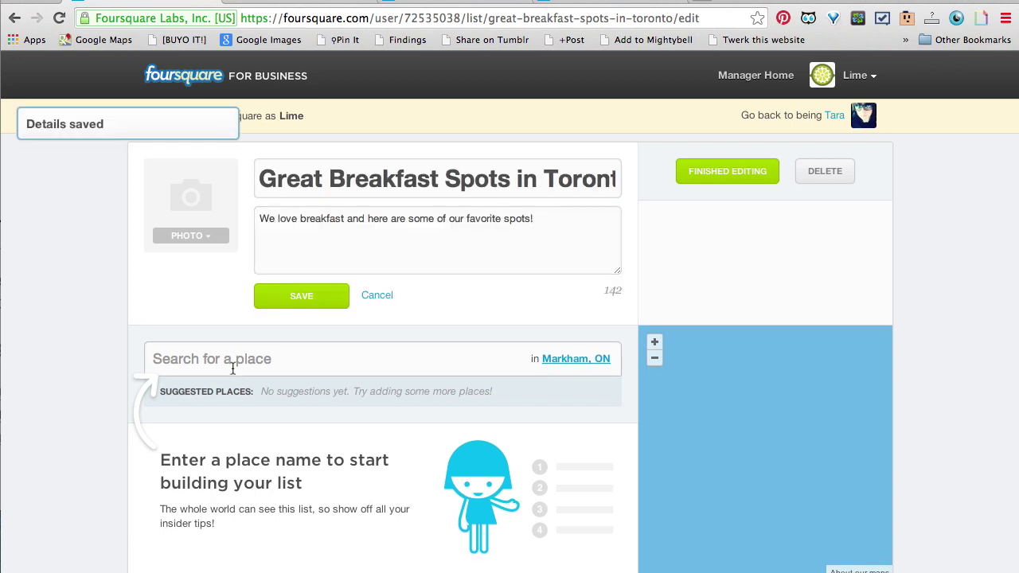
text(Mitz)
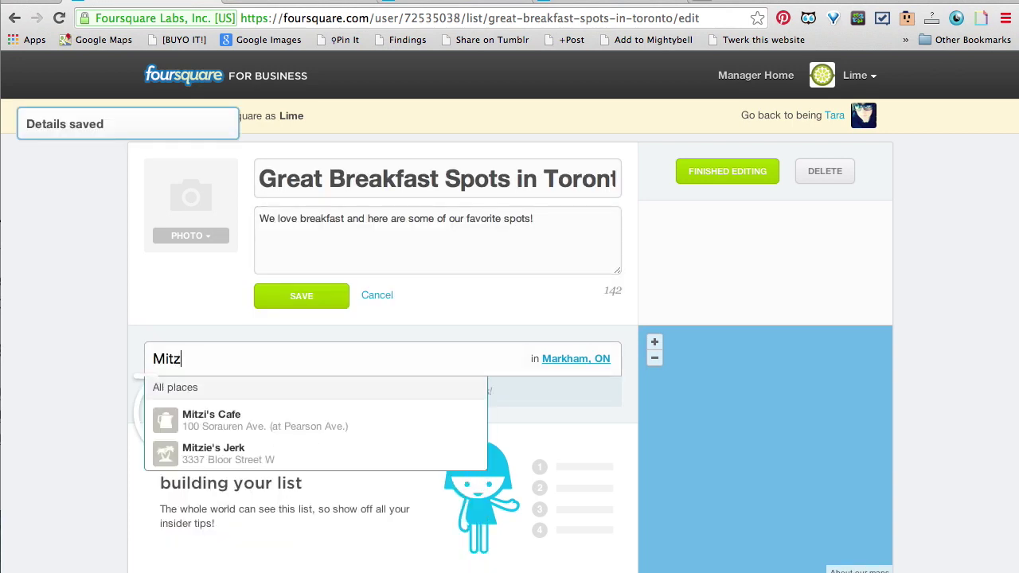
click(220, 420)
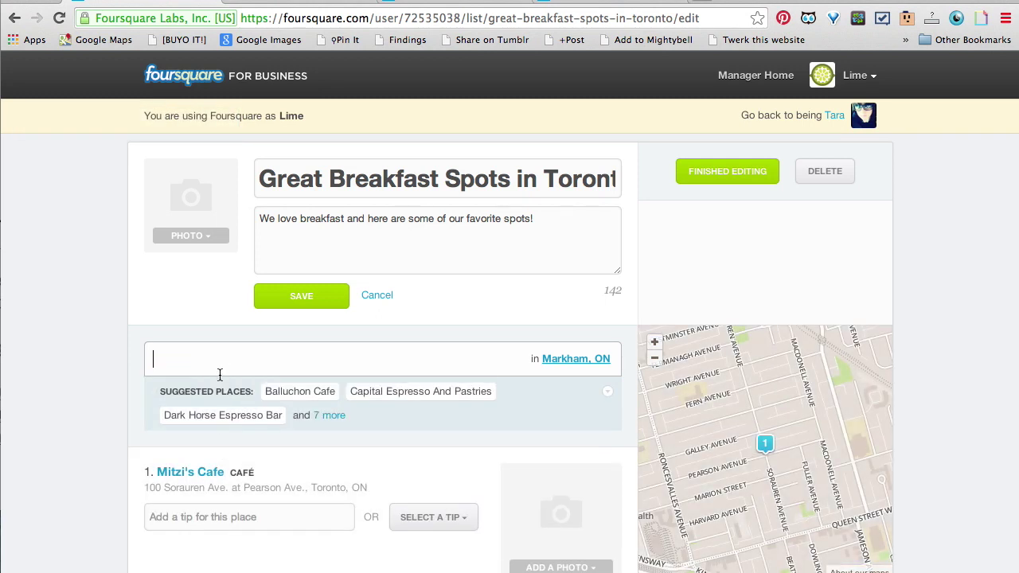
Add Chococrepe to the breakfast list as its second place.
text(Choco)
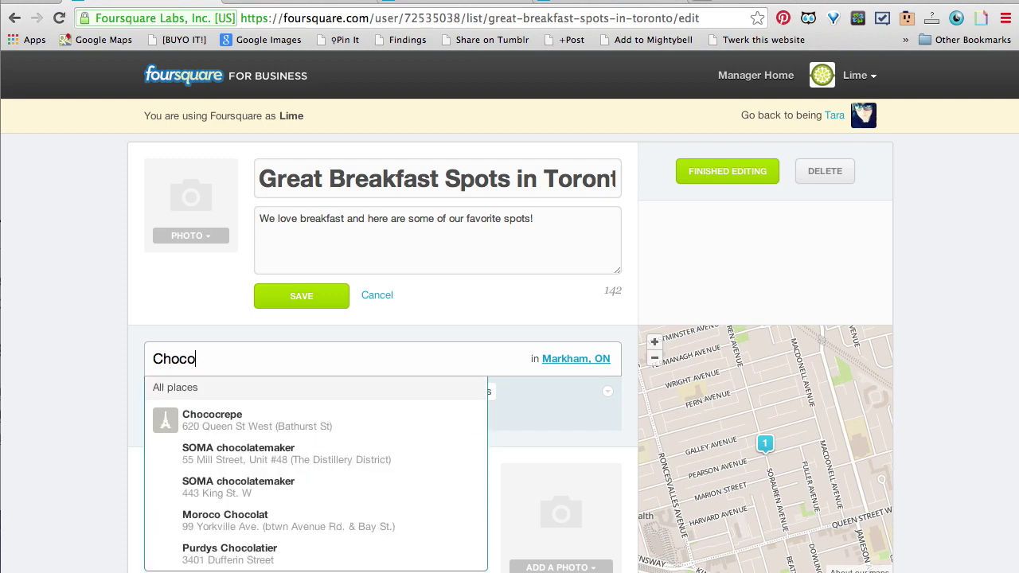
text(cre)
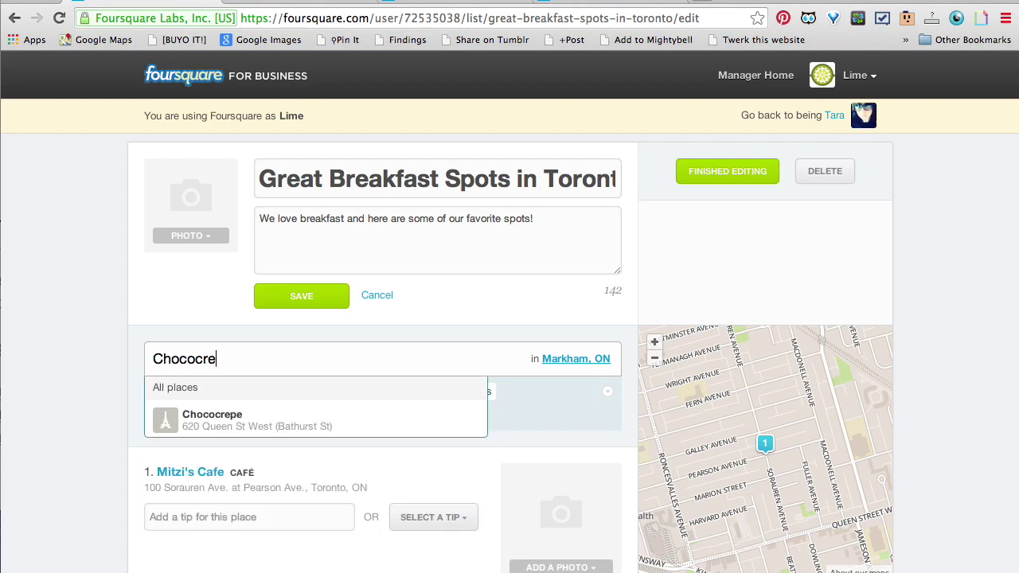
click(207, 420)
scroll(168, 357, up, 5)
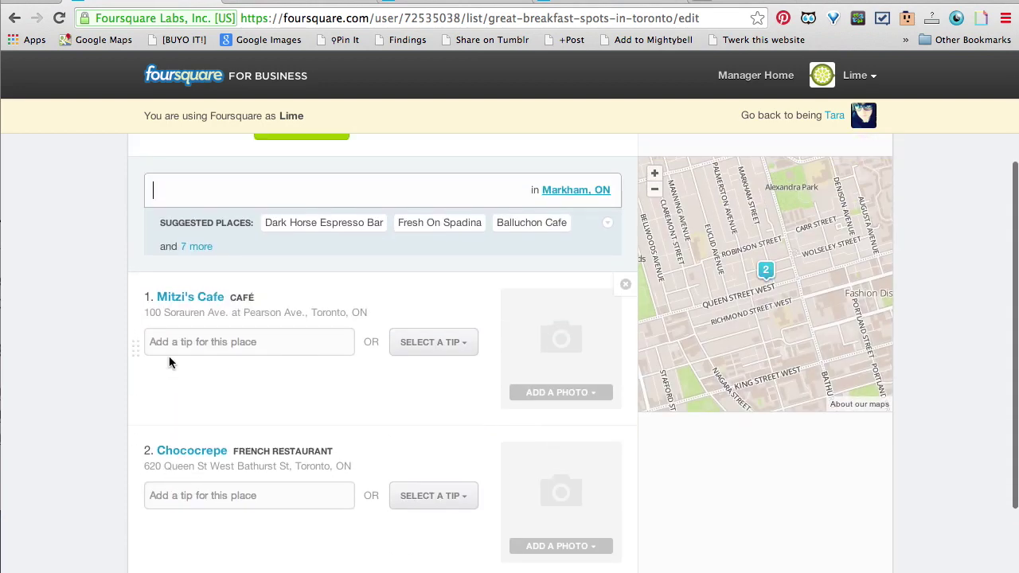
scroll(315, 270, down, 2)
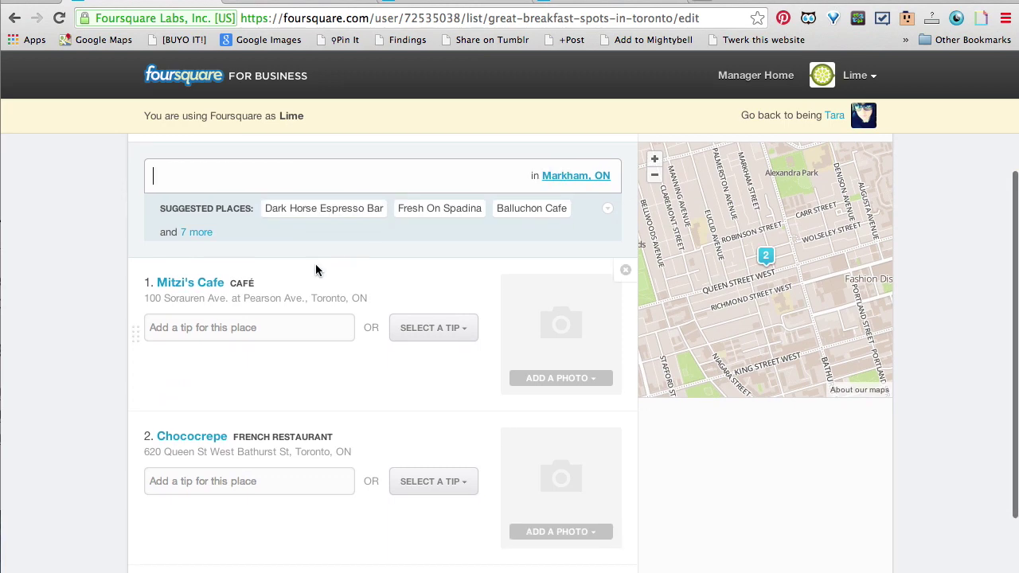
Give Mitzi's Cafe the breakfast plate photo from the community photos.
click(541, 377)
scroll(628, 475, down, 10)
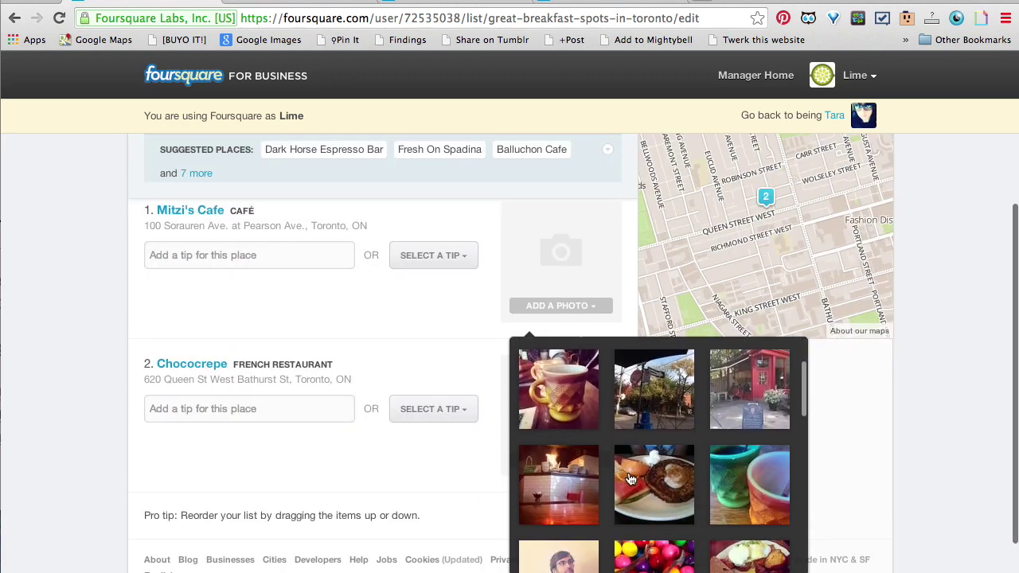
scroll(628, 476, down, 5)
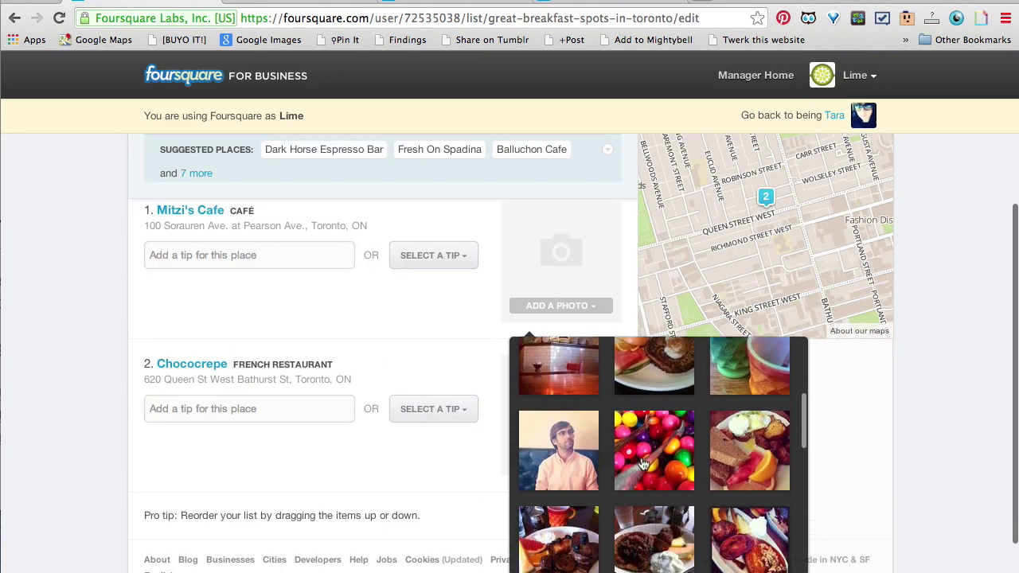
click(760, 412)
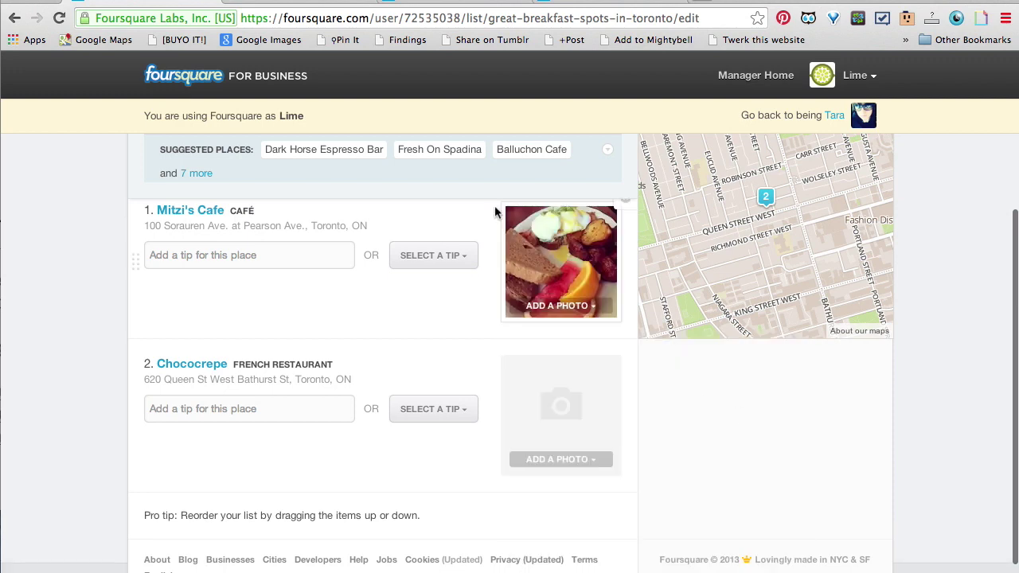
scroll(314, 268, down, 1)
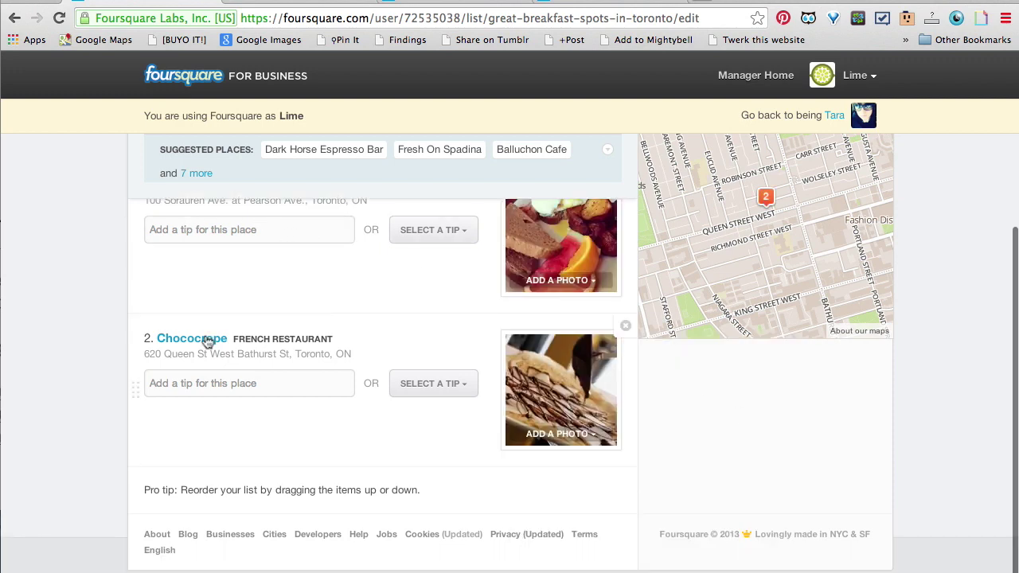
Save a tip on Mitzi's Cafe praising its life-changing potatoes, then bring up list cover photos.
click(179, 229)
scroll(202, 317, up, 3)
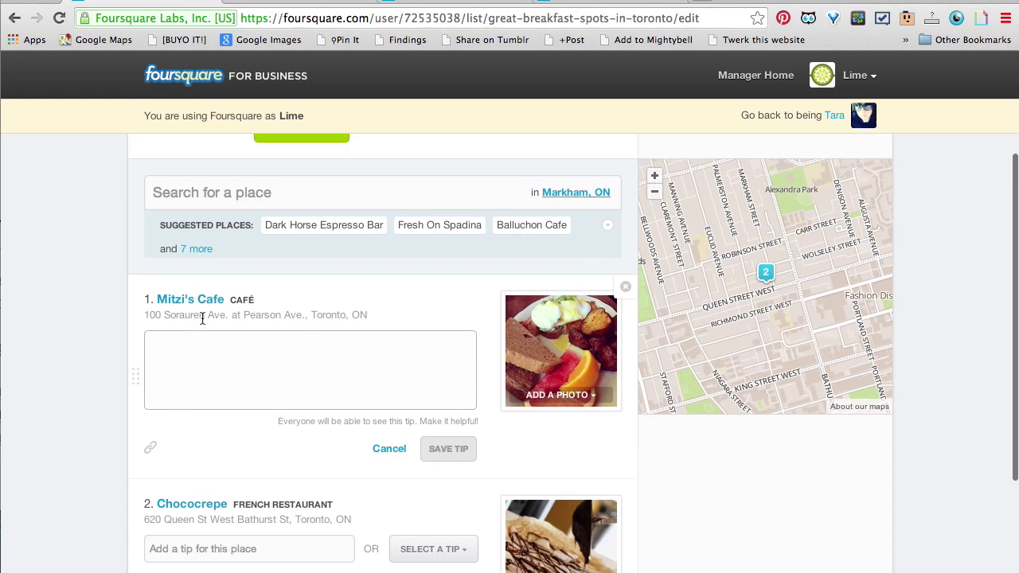
text(Forget the pancakes - they are amazing - but it's the potatoes are life changing!)
key(BackSpace)
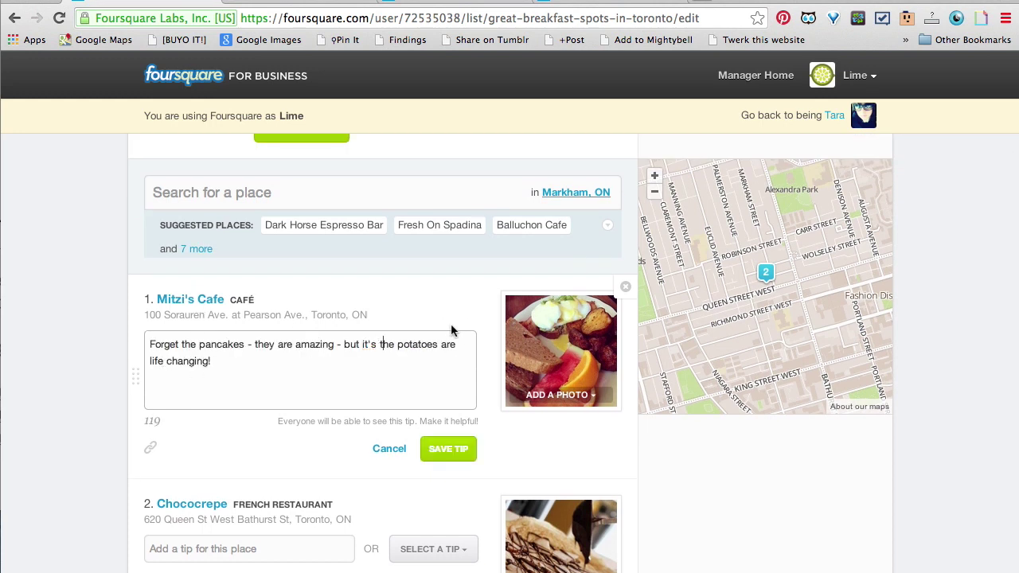
click(439, 344)
text(that)
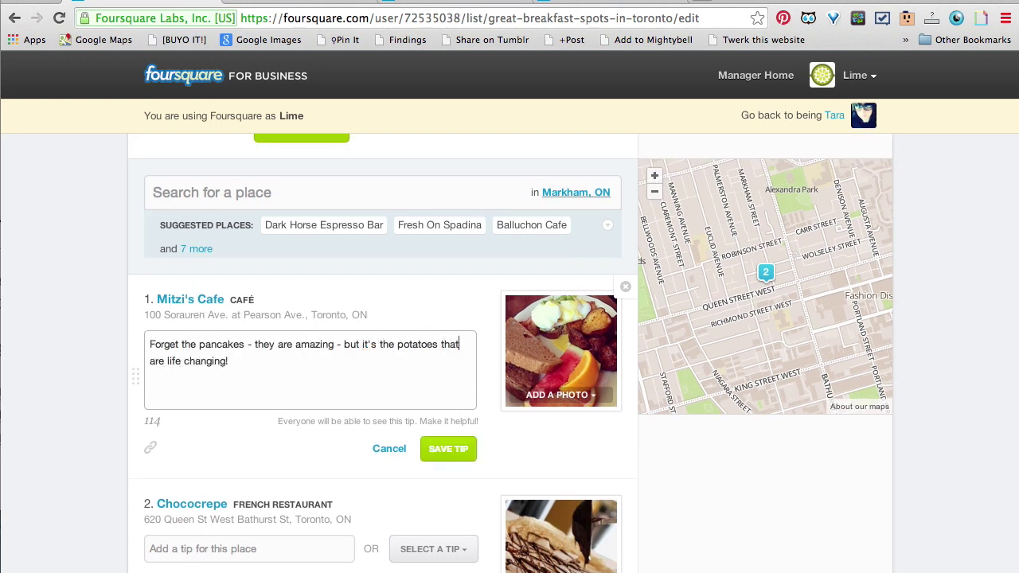
click(448, 457)
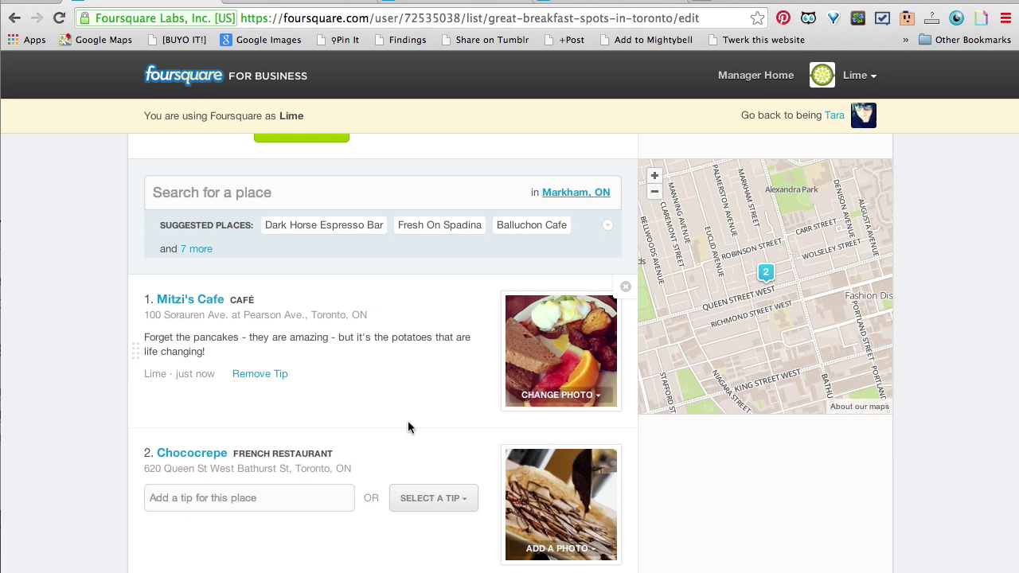
scroll(425, 387, up, 4)
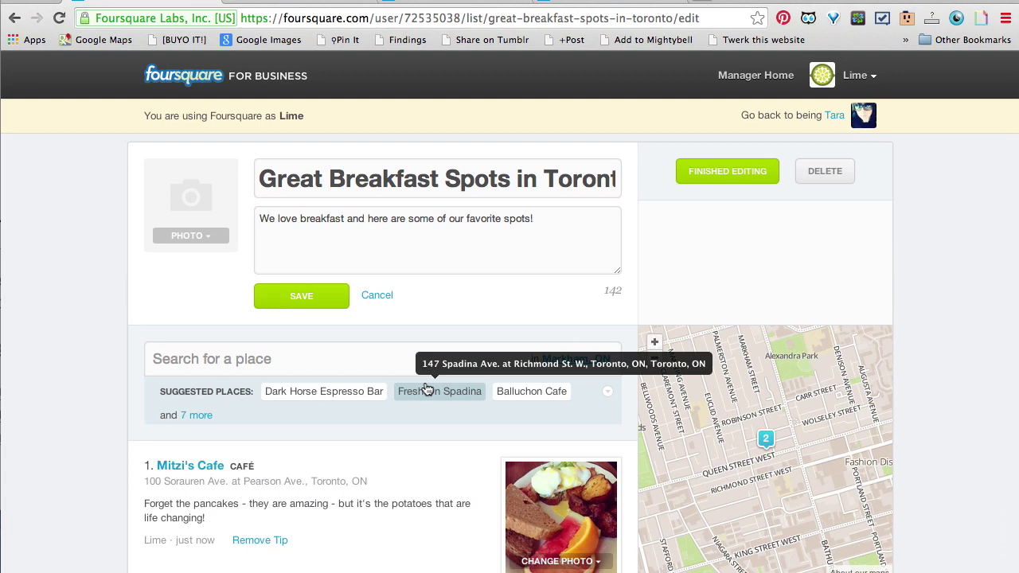
click(205, 238)
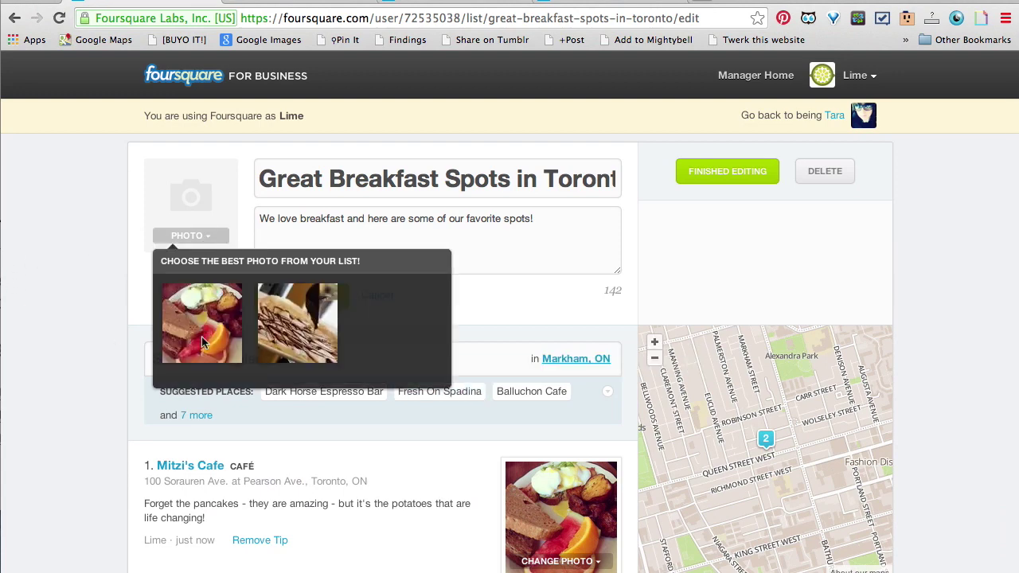